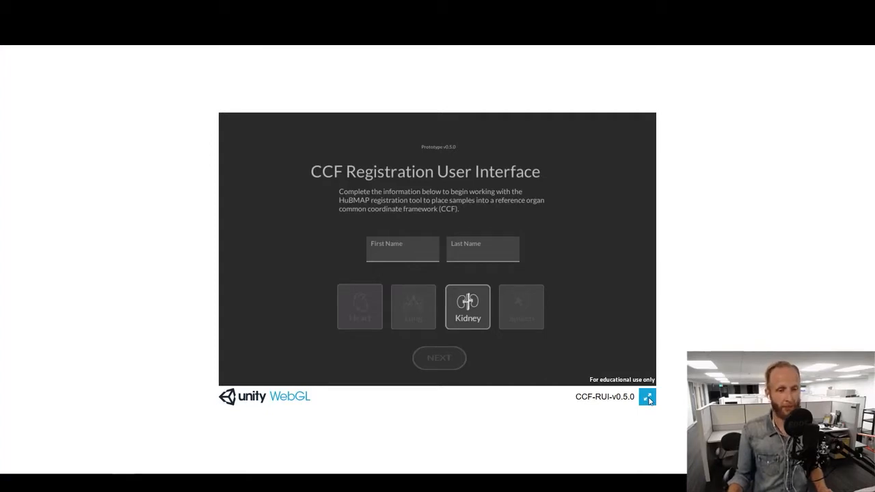
Show the registration form full screen, complete it with the first name, last name and Kidney as the organ, and continue.
click(648, 398)
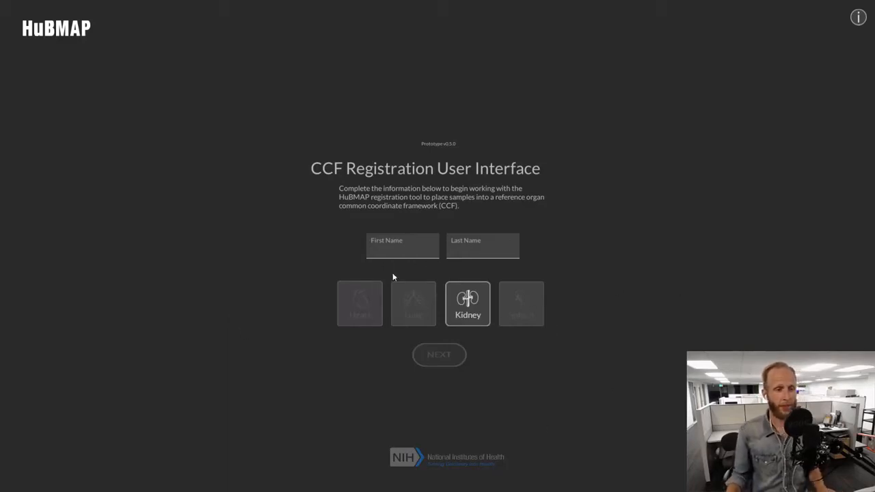
click(396, 249)
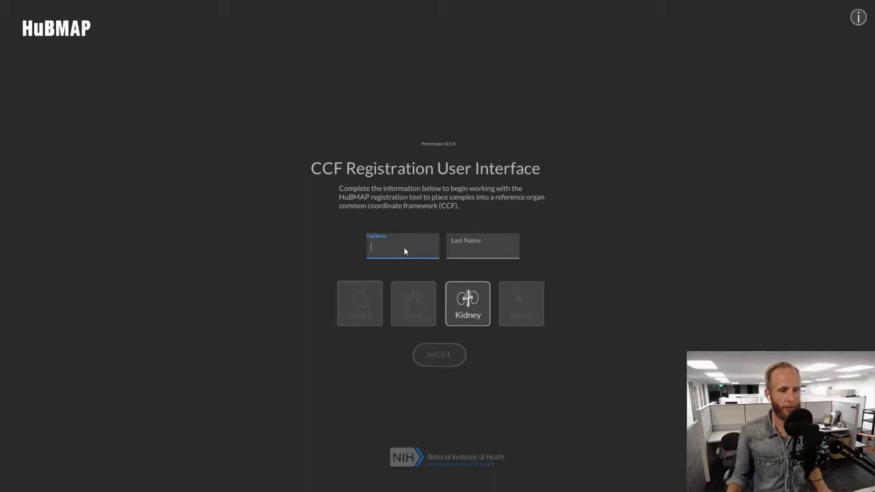
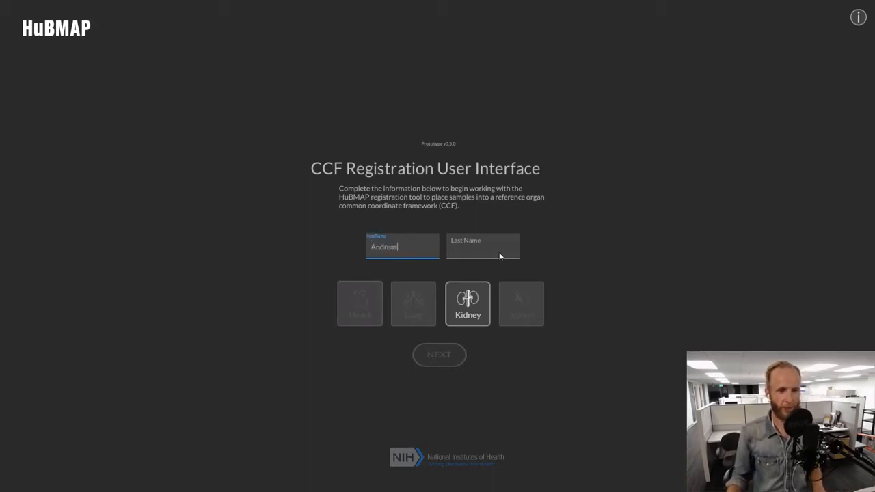
click(500, 256)
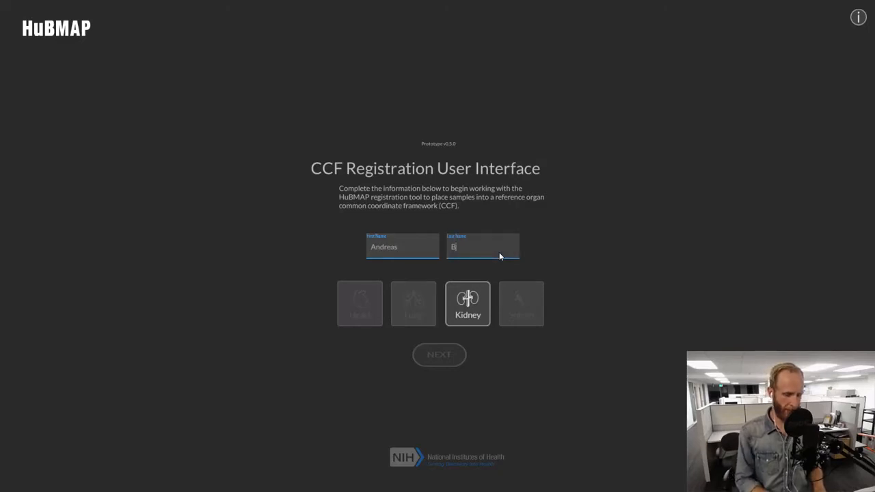
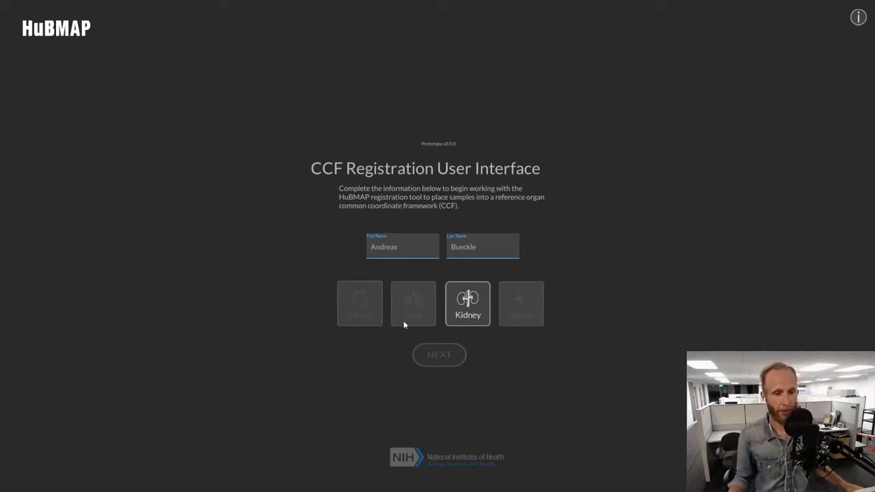
click(480, 303)
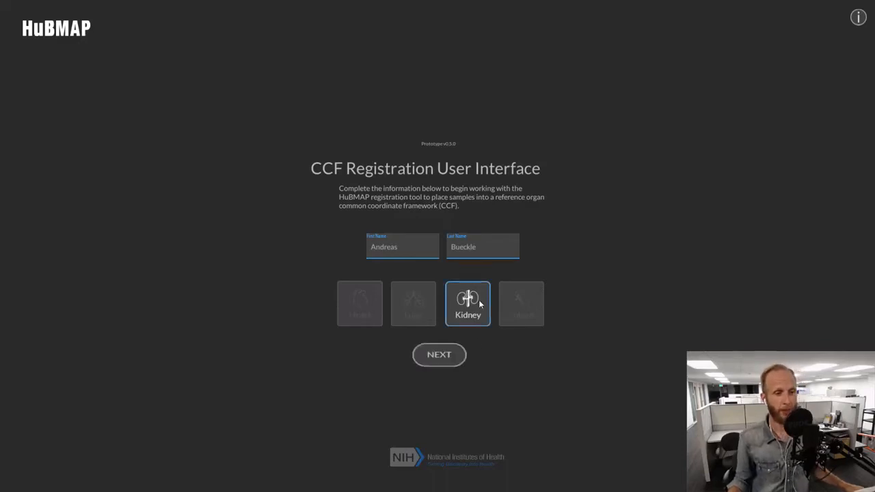
click(444, 357)
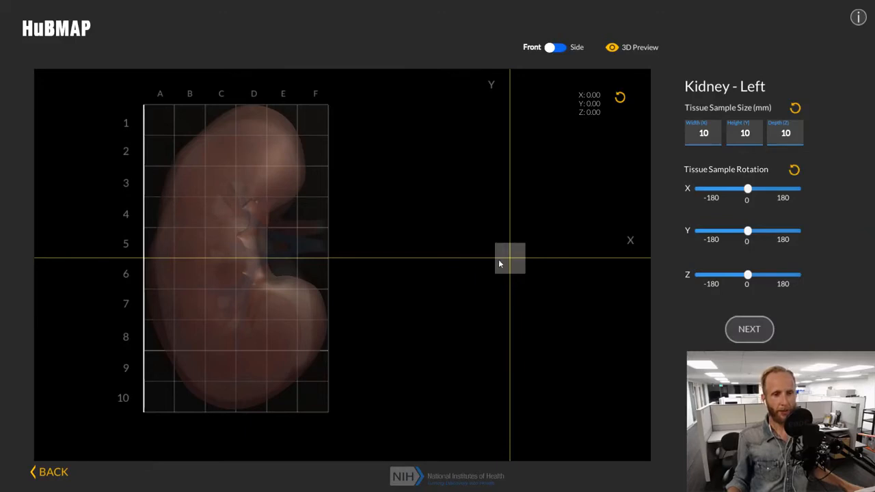
Set the tissue sample size to 20 mm width, 20 mm height and 1 mm depth.
drag(499, 263, 499, 230)
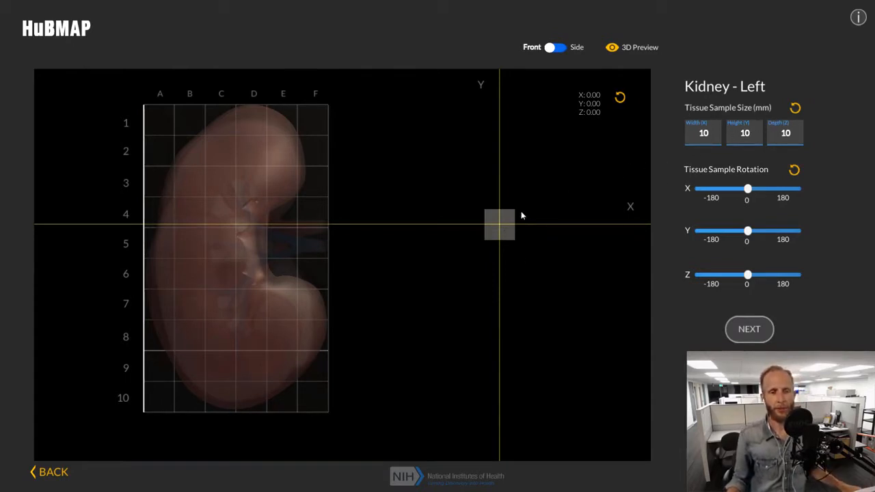
double_click(712, 139)
text(20)
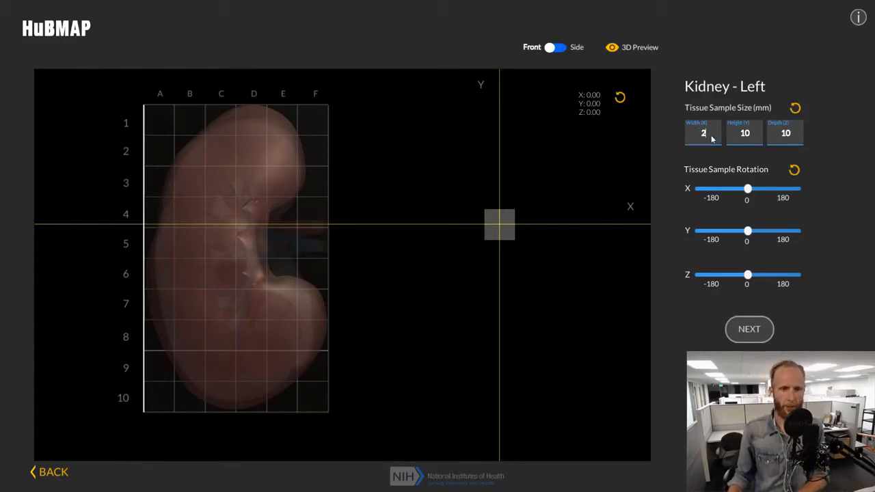
double_click(752, 138)
text(20)
double_click(784, 136)
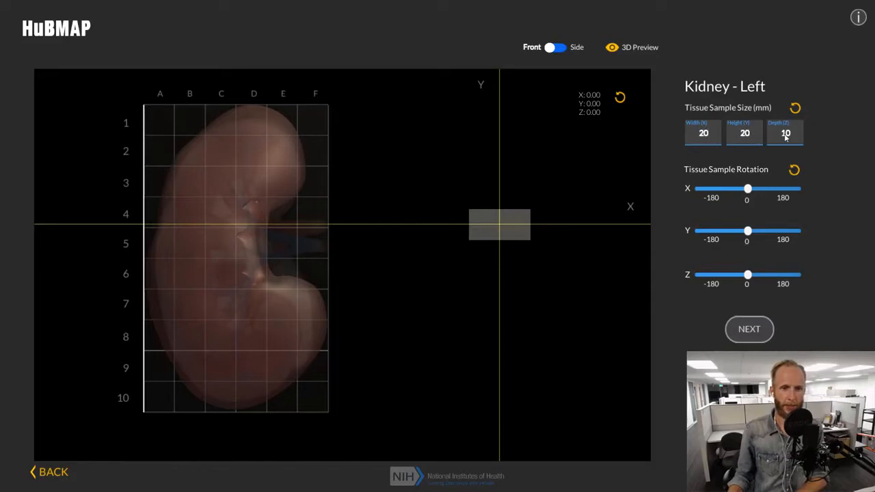
text(1)
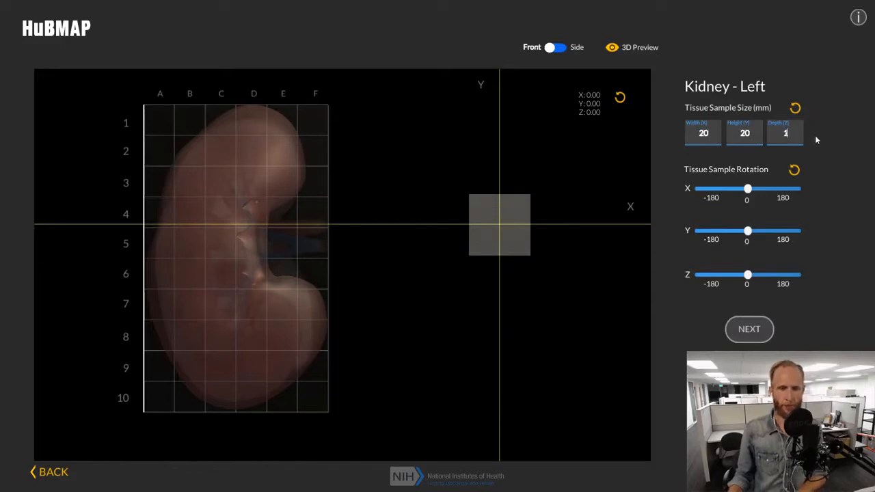
Set the tissue sample's width to 12 mm.
drag(513, 228, 504, 227)
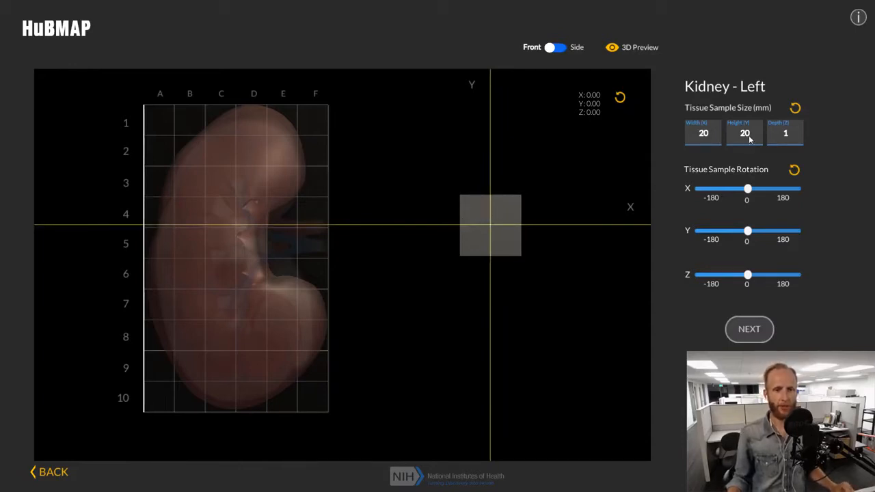
double_click(713, 139)
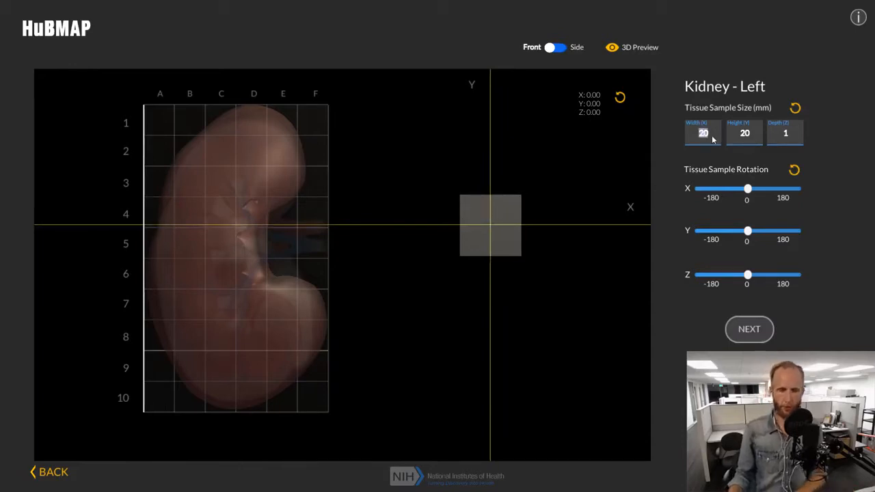
text(12)
Move the tissue block onto the kidney's grid around columns E–F, rows 4–5, at about X 49, Y 38 mm.
drag(484, 223, 364, 259)
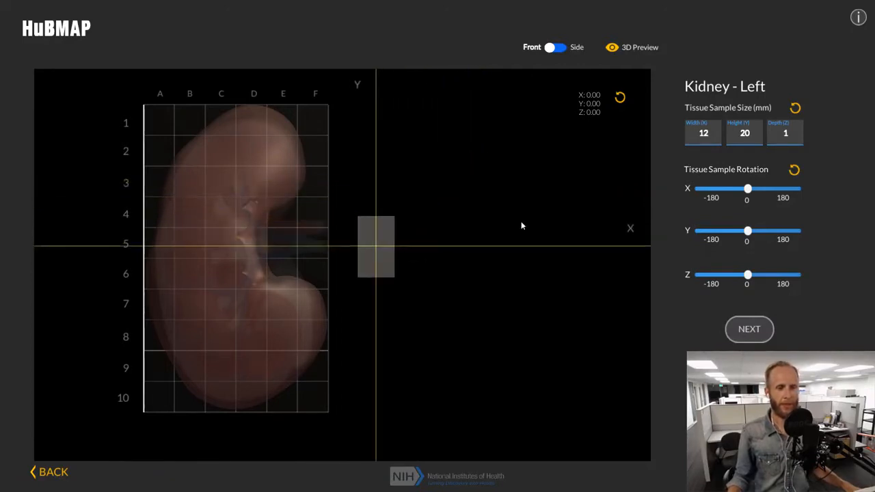
drag(521, 226, 490, 213)
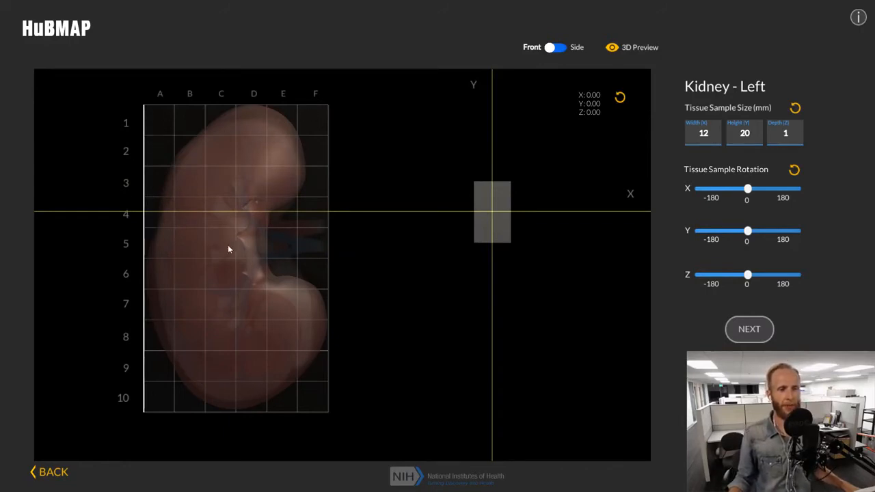
drag(486, 205, 425, 207)
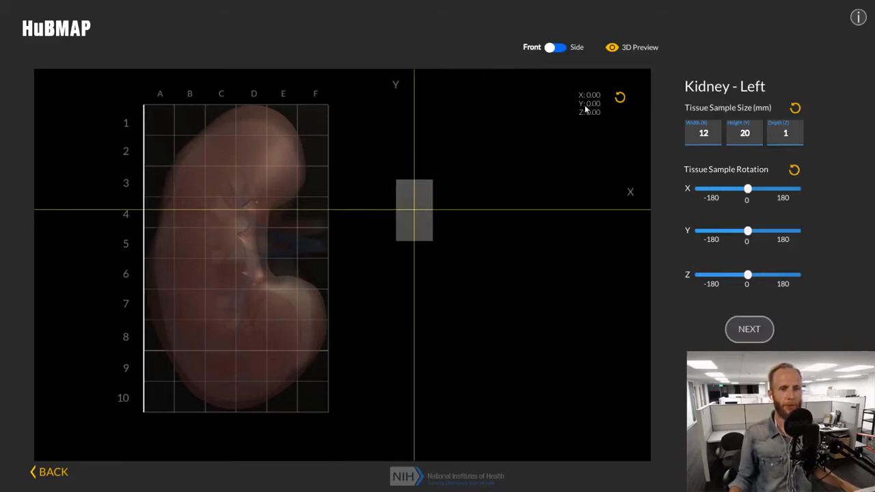
drag(419, 209, 298, 226)
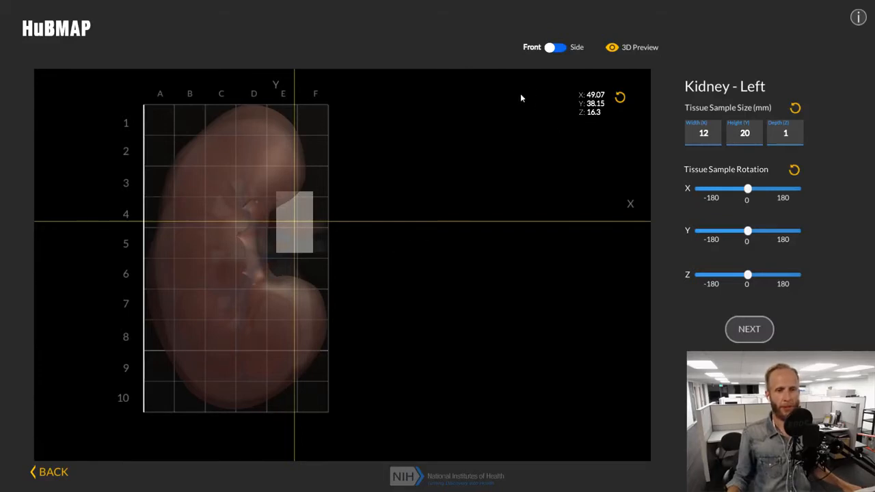
In the side view, move the tissue block down to row 8, about Y 75, Z 16 mm, and check it from the front.
click(542, 50)
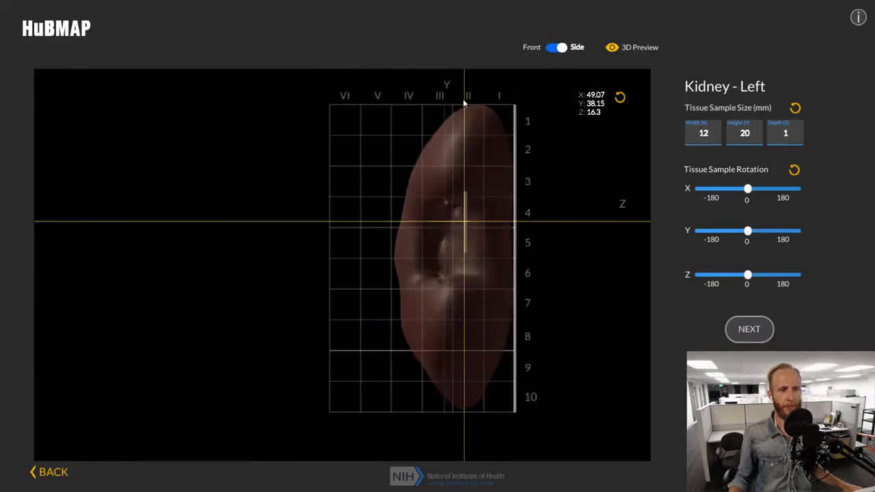
drag(464, 226, 466, 336)
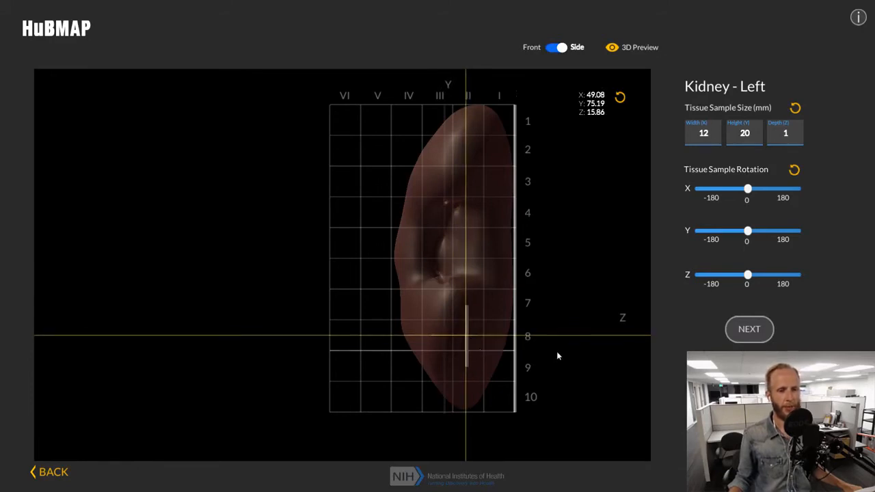
click(560, 47)
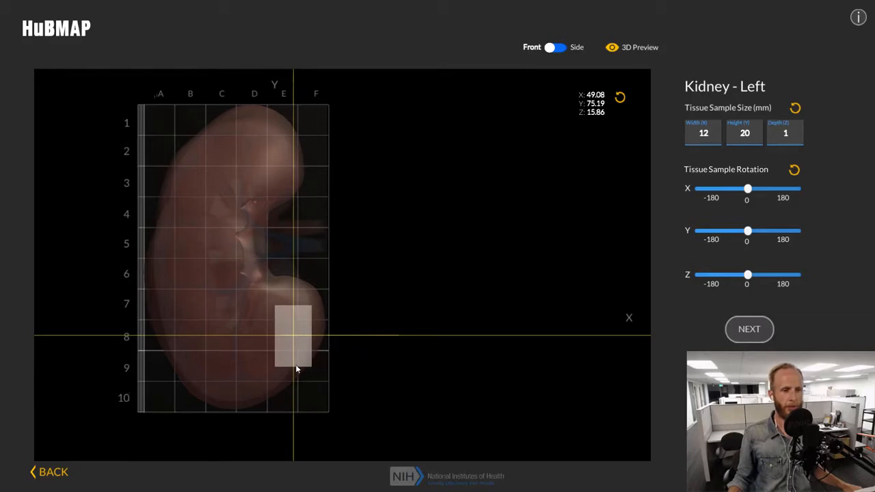
In the side view, shift the tissue block to the kidney's surface at about Y 79, Z 33 mm, and return to the front view.
click(557, 49)
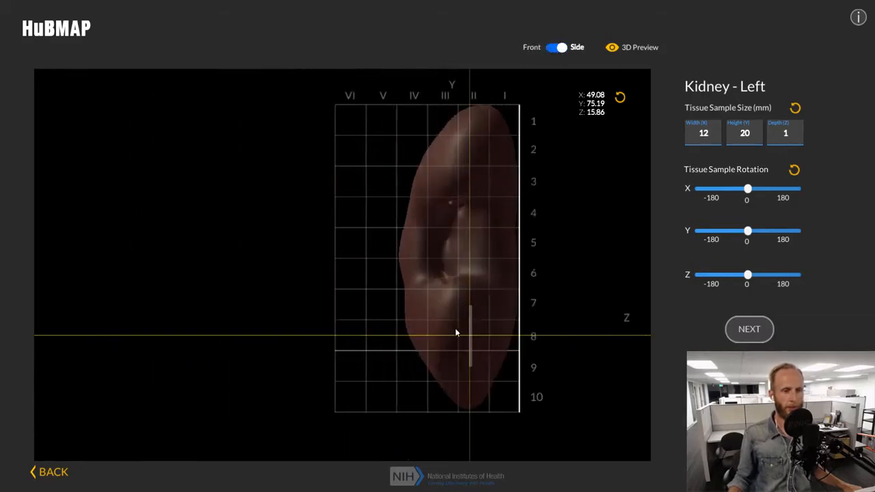
drag(471, 335, 418, 346)
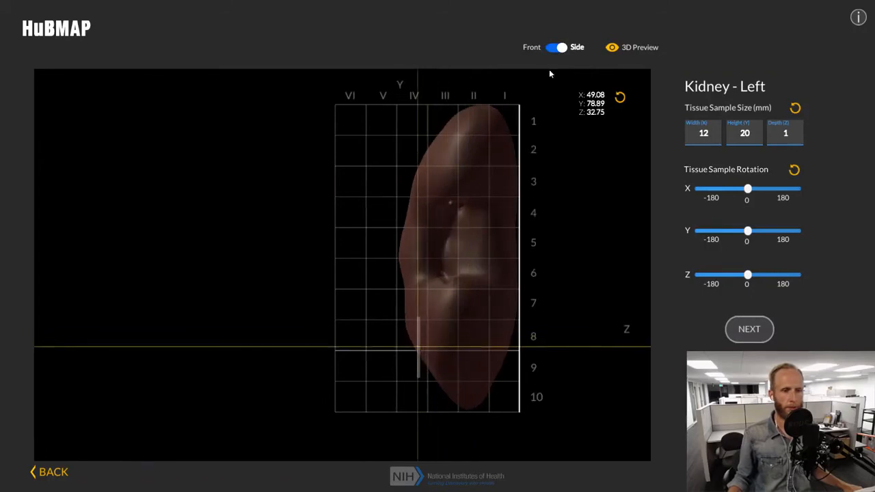
click(557, 49)
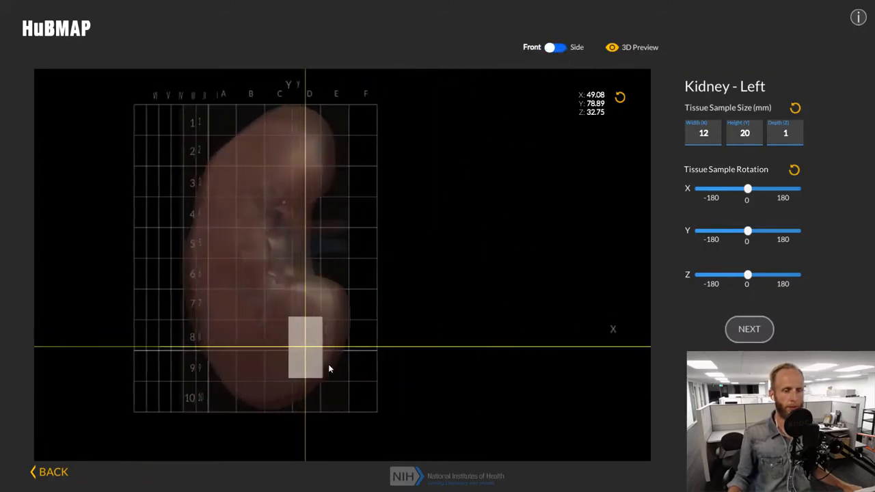
Reposition the tissue block inside the kidney at about X 28, Y 75, Z 20 mm, using the front and side views.
drag(292, 356, 240, 334)
click(555, 48)
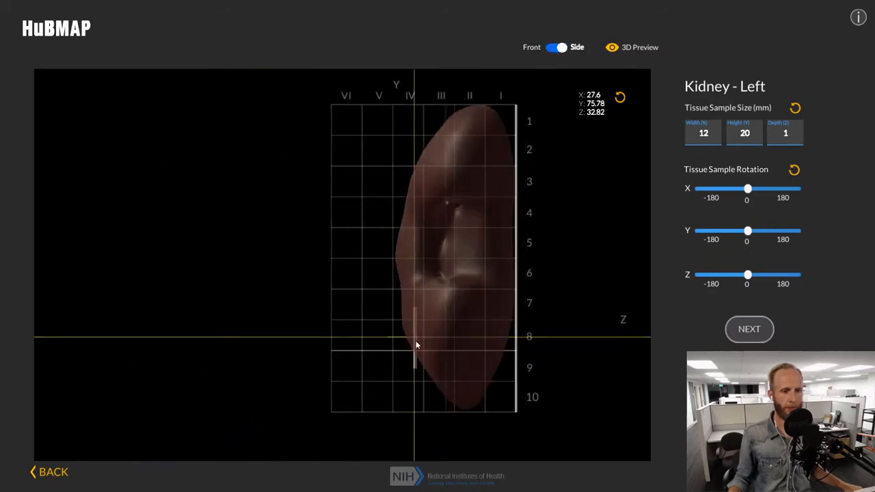
drag(416, 346, 455, 346)
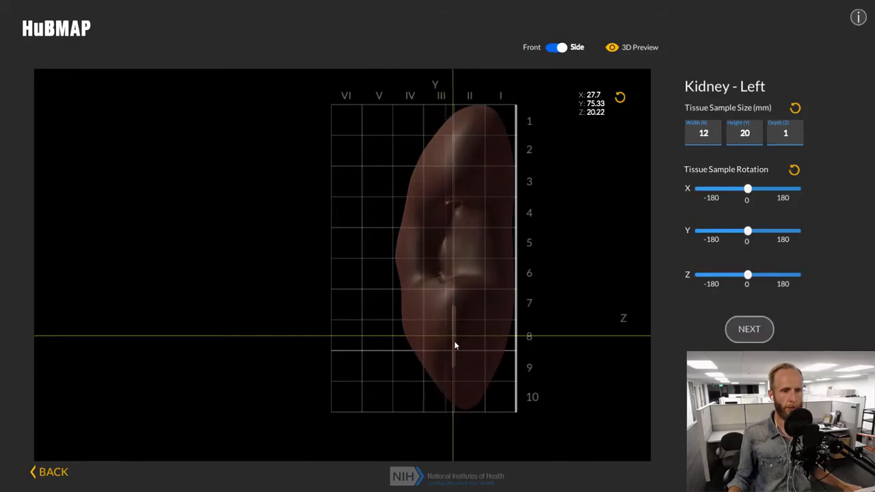
In the front view, rotate the tissue sample around the Z axis to -33.
click(558, 48)
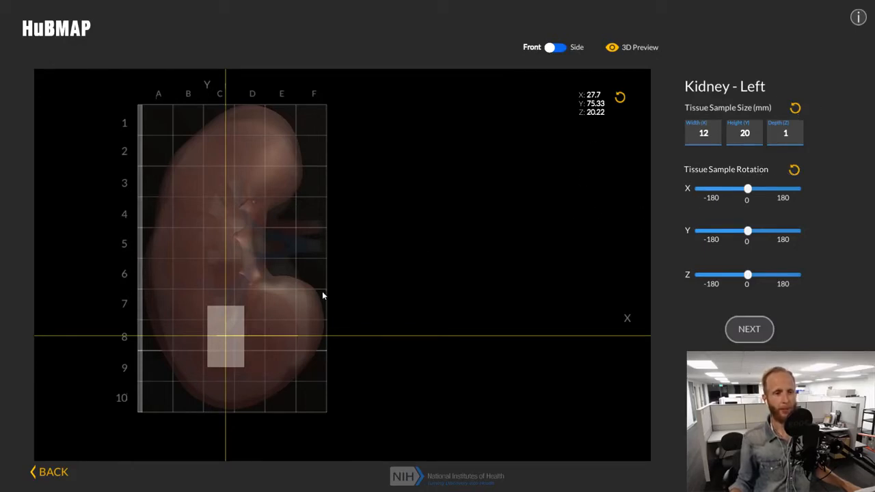
drag(748, 277, 746, 276)
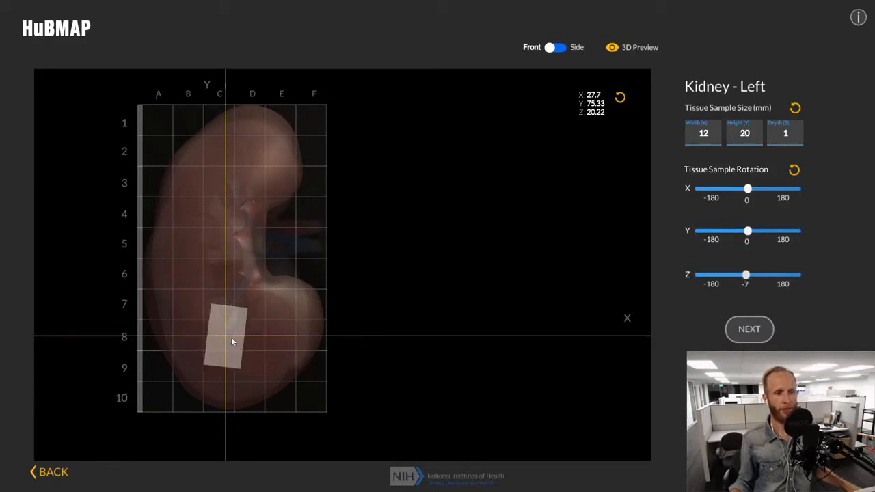
drag(745, 276, 737, 276)
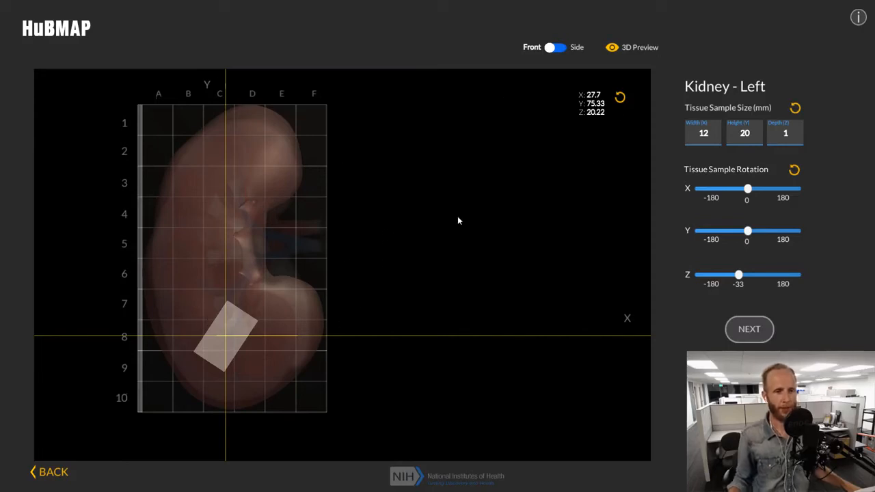
Examine the tissue block's placement in the kidney from several angles in the 3D preview, and close the preview.
click(612, 49)
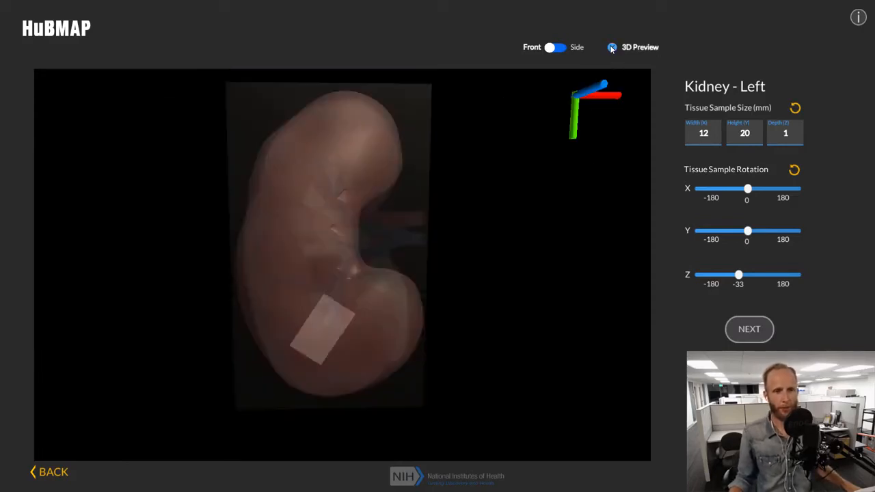
drag(471, 250, 311, 439)
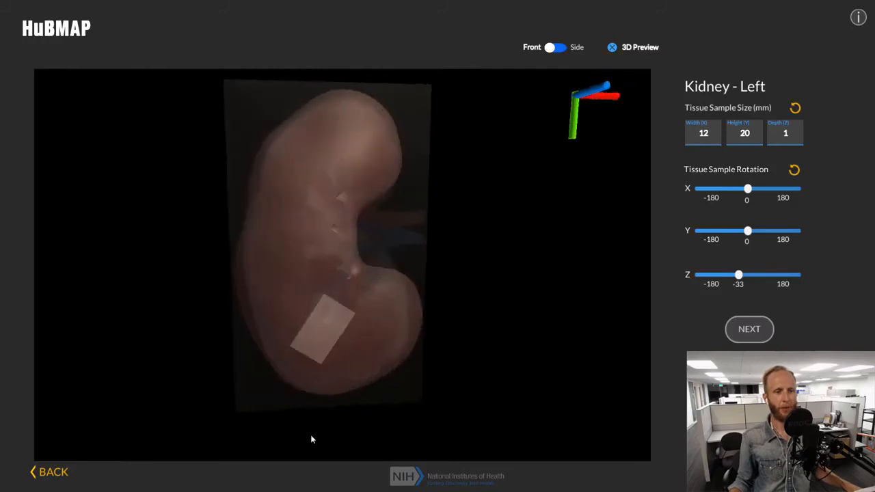
drag(531, 242, 281, 197)
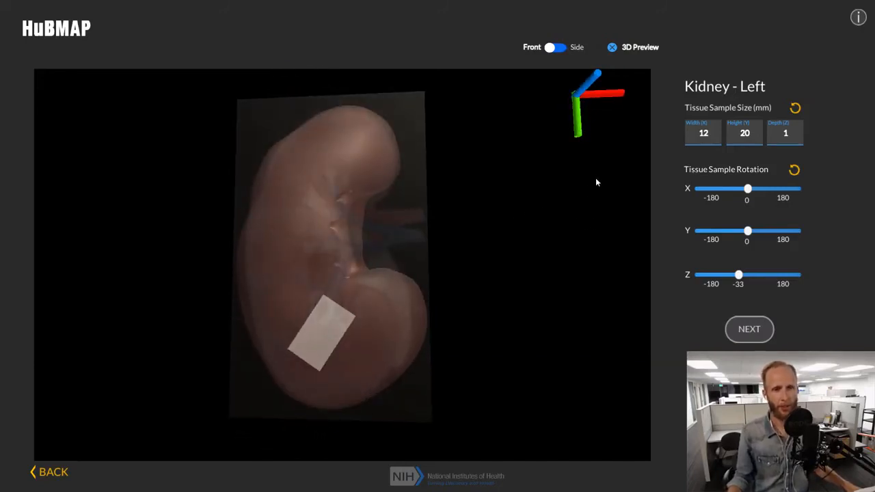
click(613, 48)
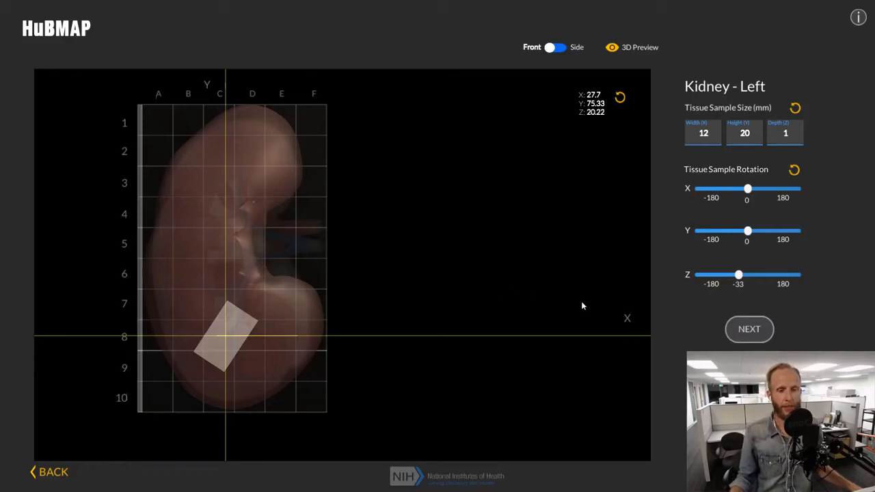
Proceed to the data review and request a clipboard copy of the registration data.
click(742, 331)
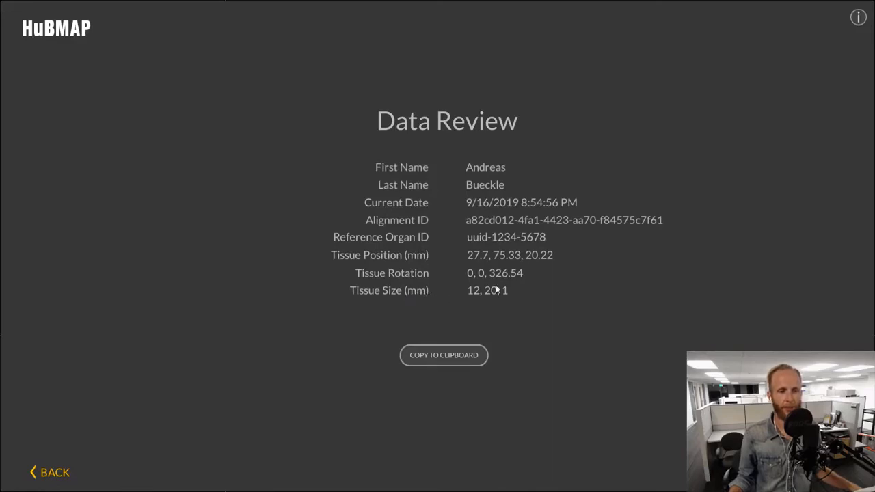
click(449, 355)
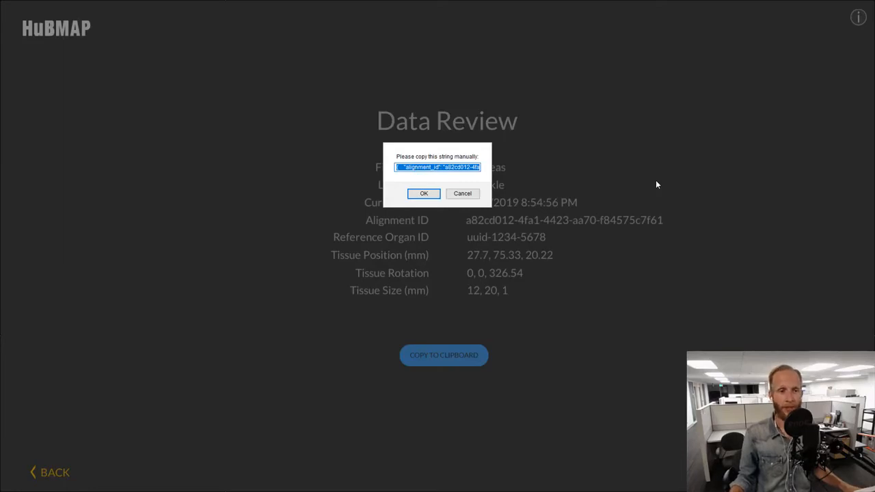
Accept the copied registration string and start registering a new tissue sample for the kidney with the prefilled name.
click(427, 195)
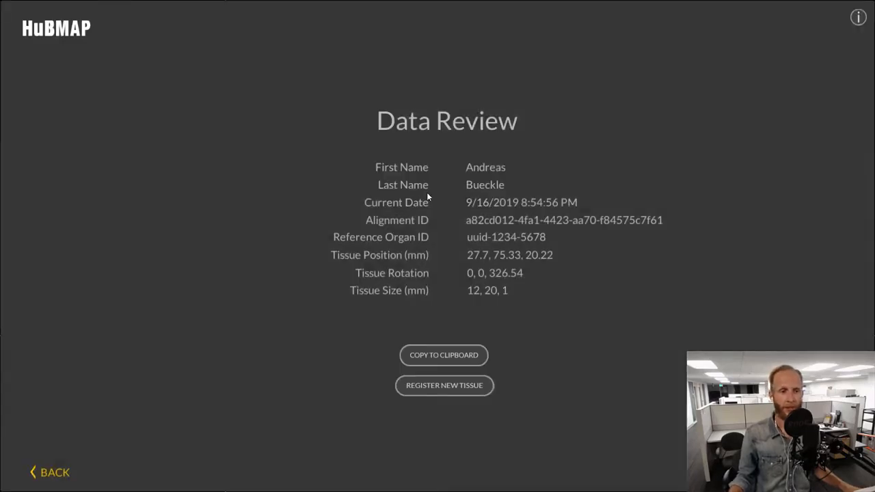
click(453, 386)
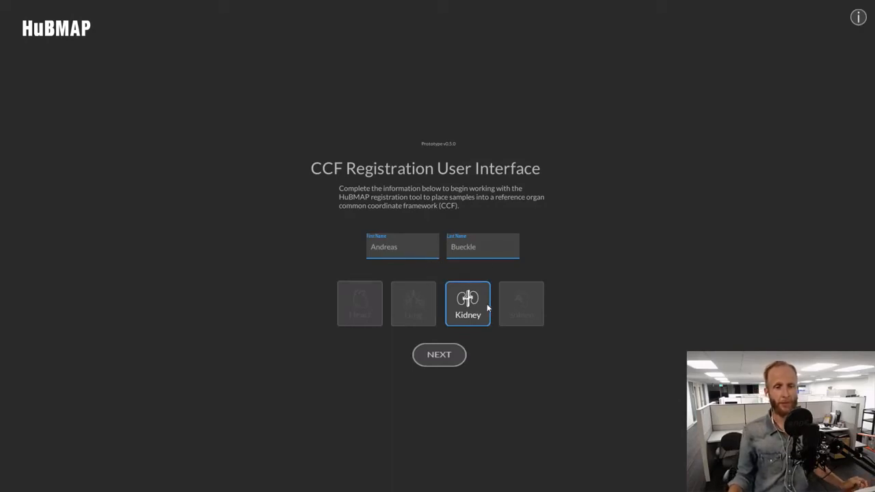
click(439, 355)
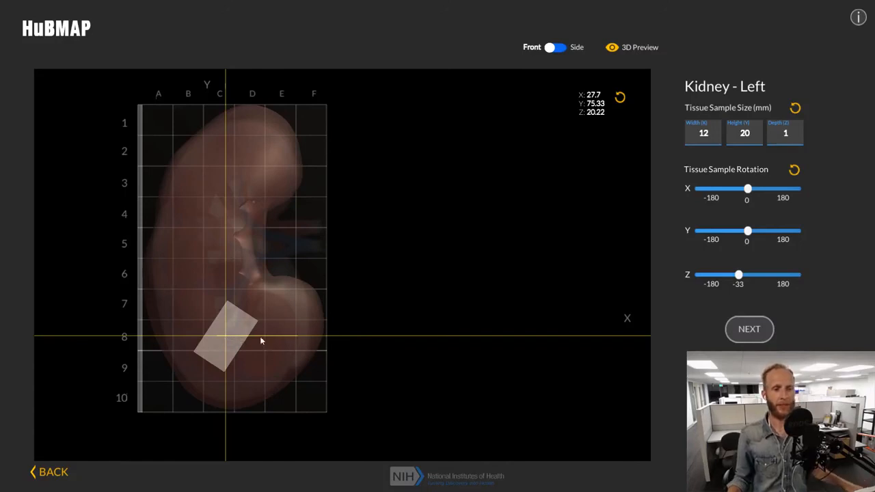
Set the tissue sample's height to 12 mm and width to 8 mm, and rotate it around the Z axis to -64.
double_click(746, 134)
text(12)
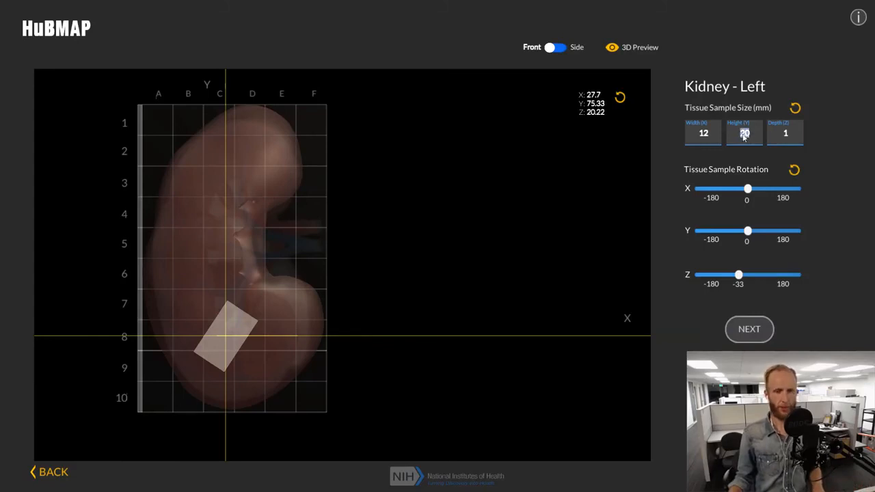
double_click(705, 135)
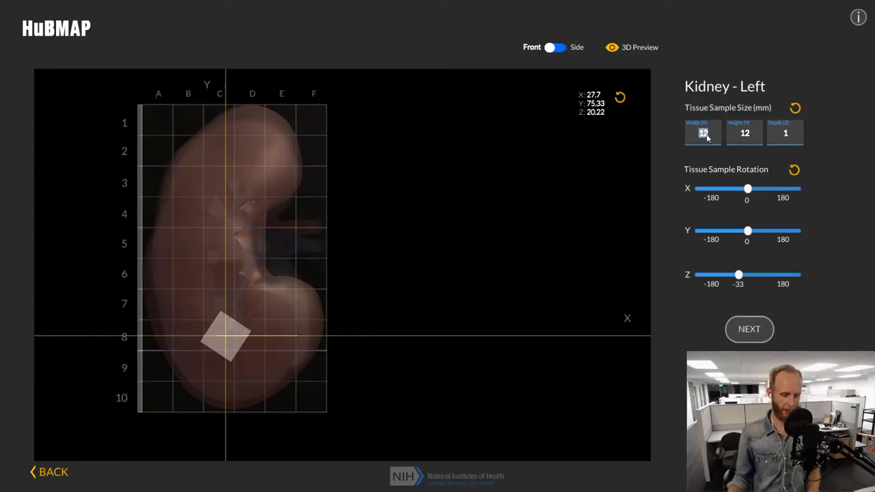
text(8)
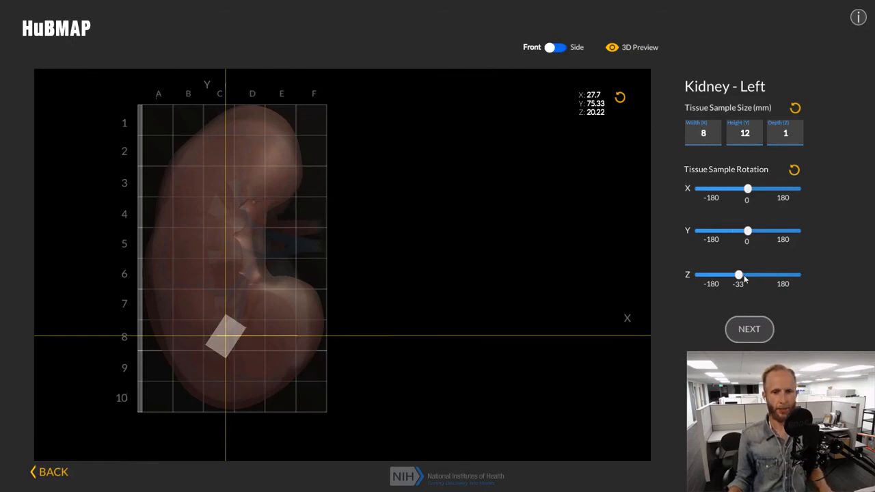
drag(739, 275, 732, 277)
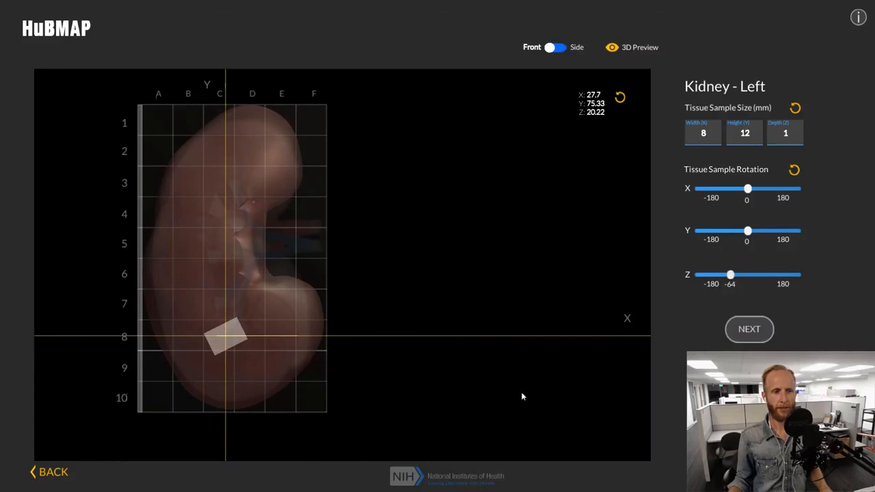
Proceed to the data review, copy the new sample's registration data to the clipboard, and accept the copy string.
click(747, 330)
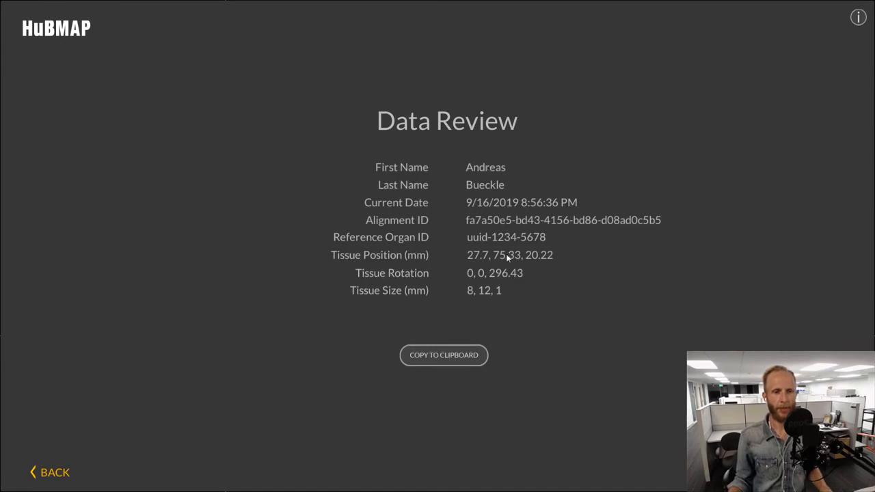
click(435, 355)
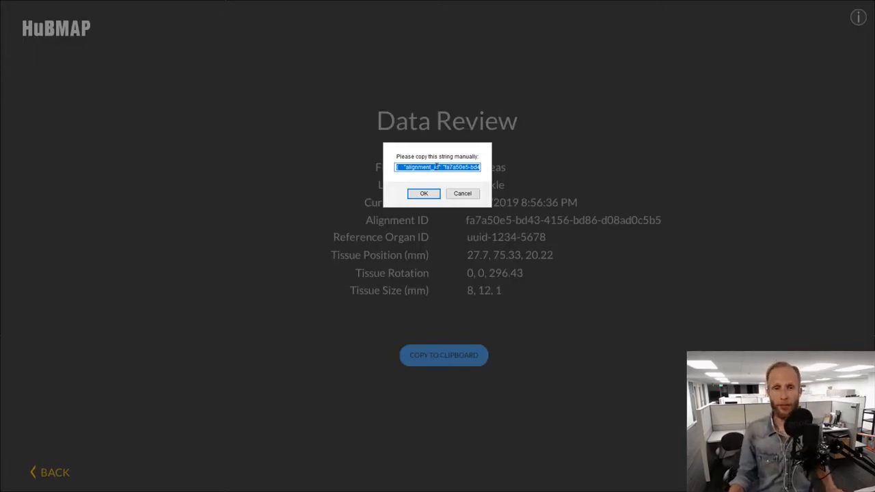
click(418, 195)
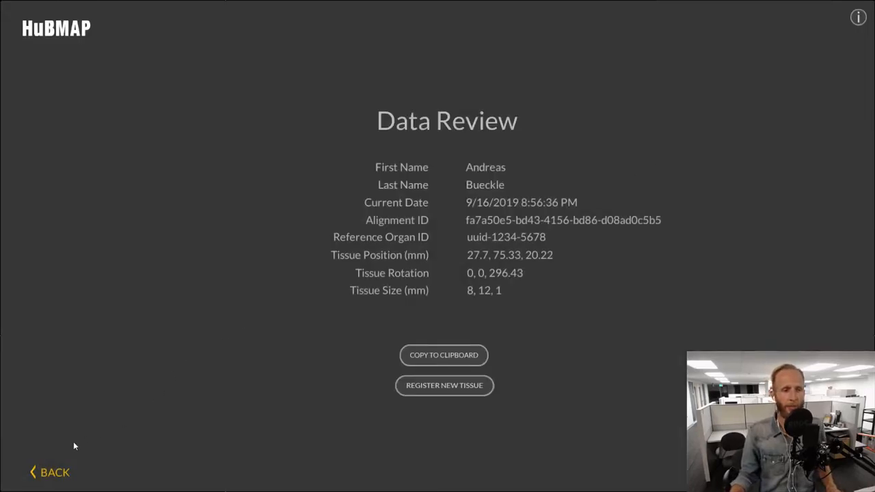
Go back from the data review to the start page, and return to the kidney placement view.
click(34, 471)
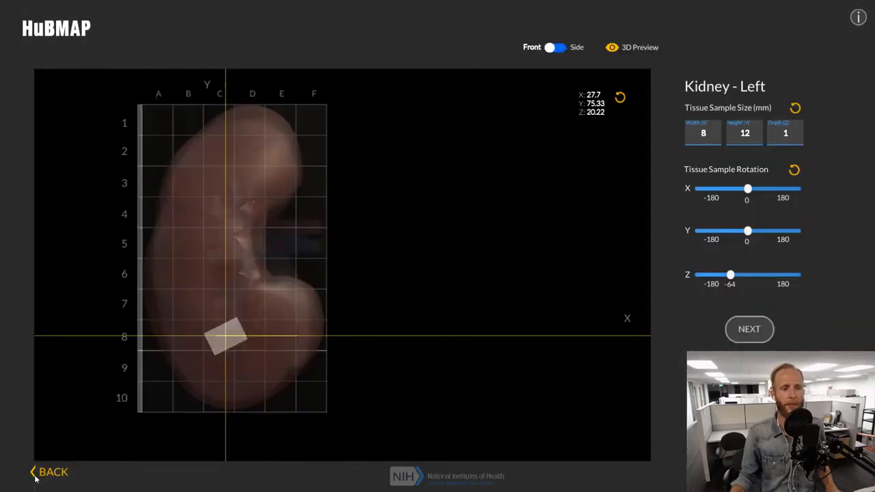
click(41, 473)
click(462, 360)
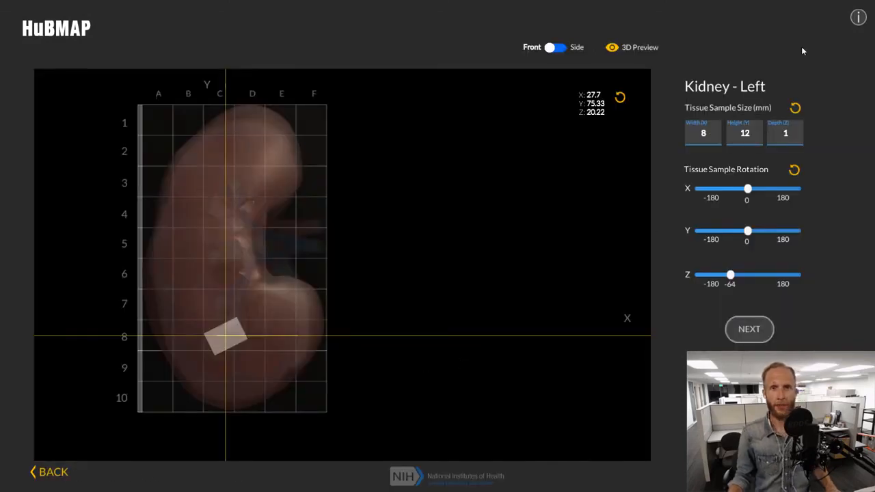
Open the information about the registration interface prototype, read through its project descriptions, and close it.
click(858, 18)
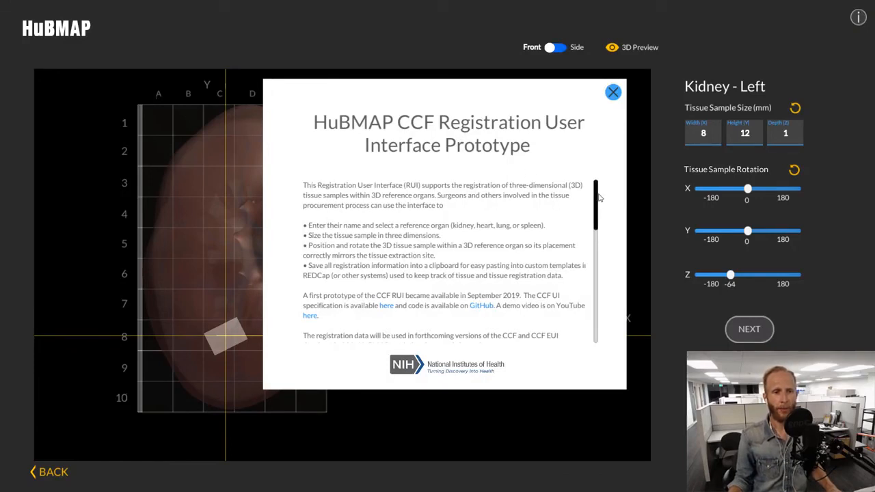
scroll(596, 212, down, 3)
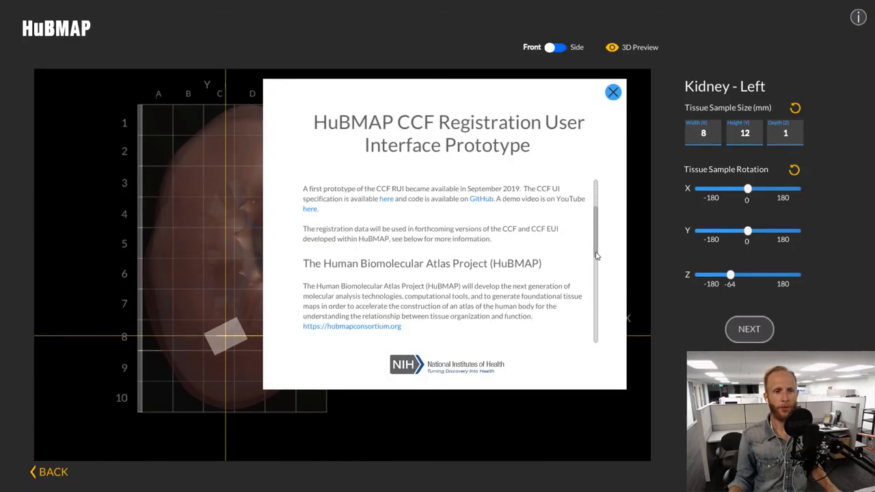
scroll(596, 263, down, 1)
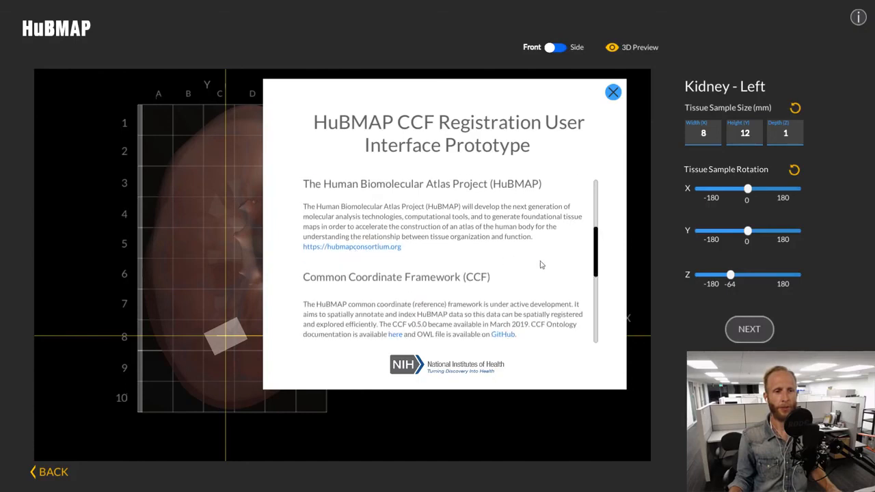
scroll(597, 253, up, 4)
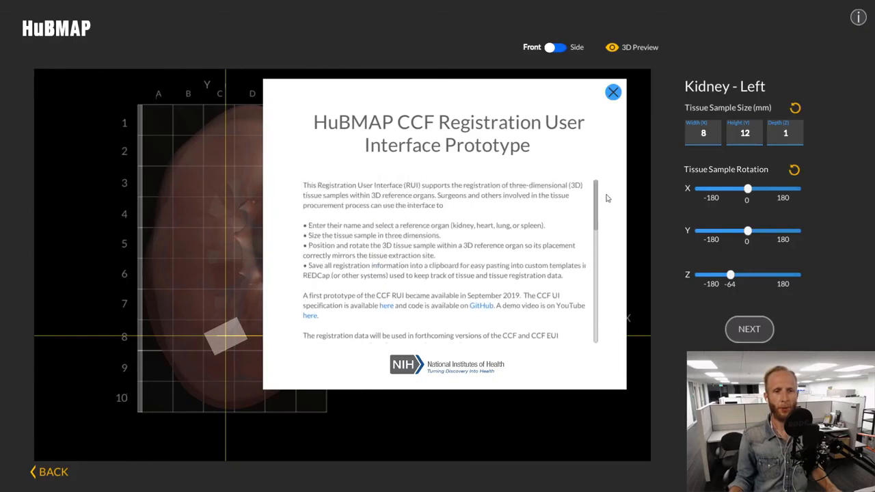
click(613, 92)
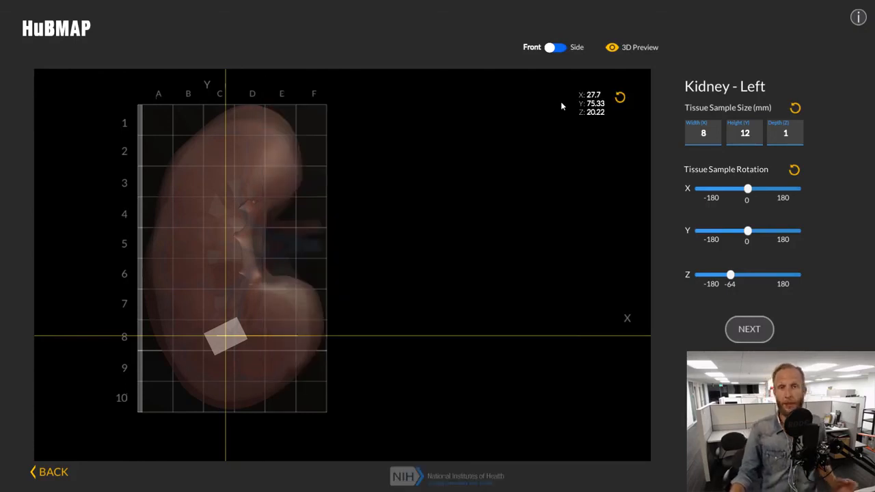